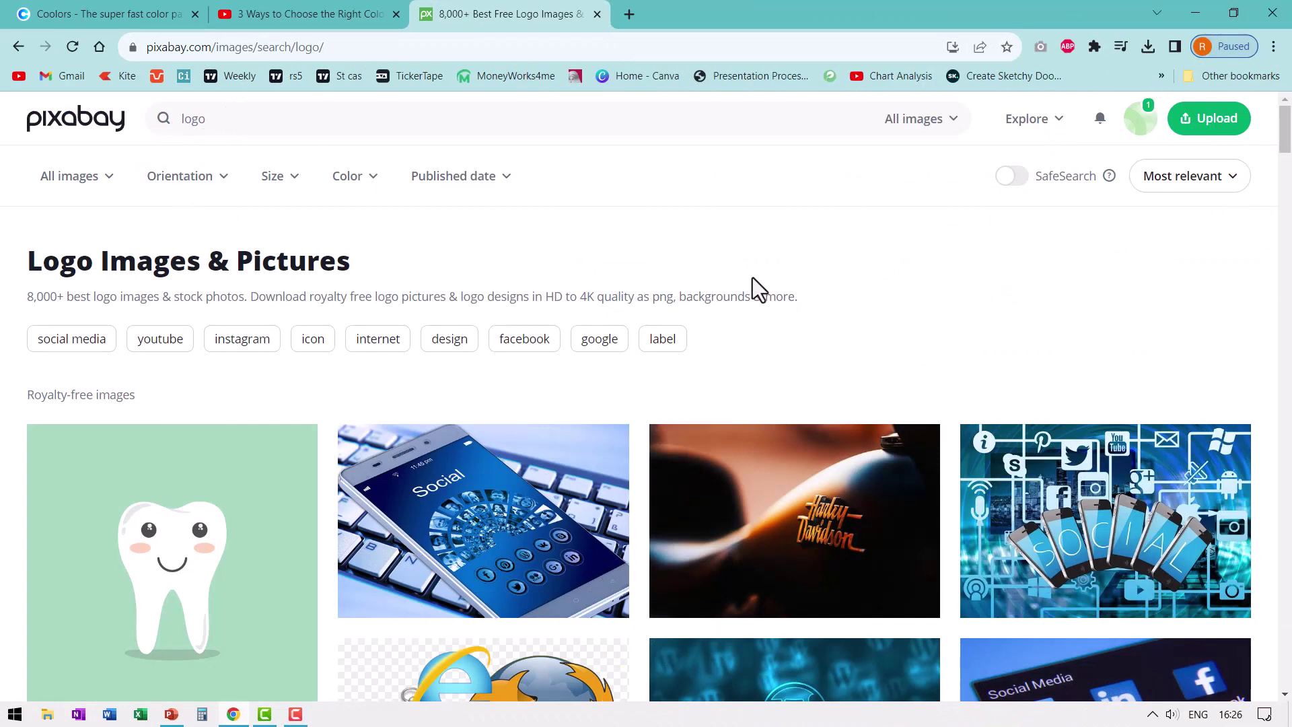
Download the pink monster business-education logo from Pixabay as a 912×1280 PNG.
scroll(868, 269, down, 14)
scroll(881, 290, down, 20)
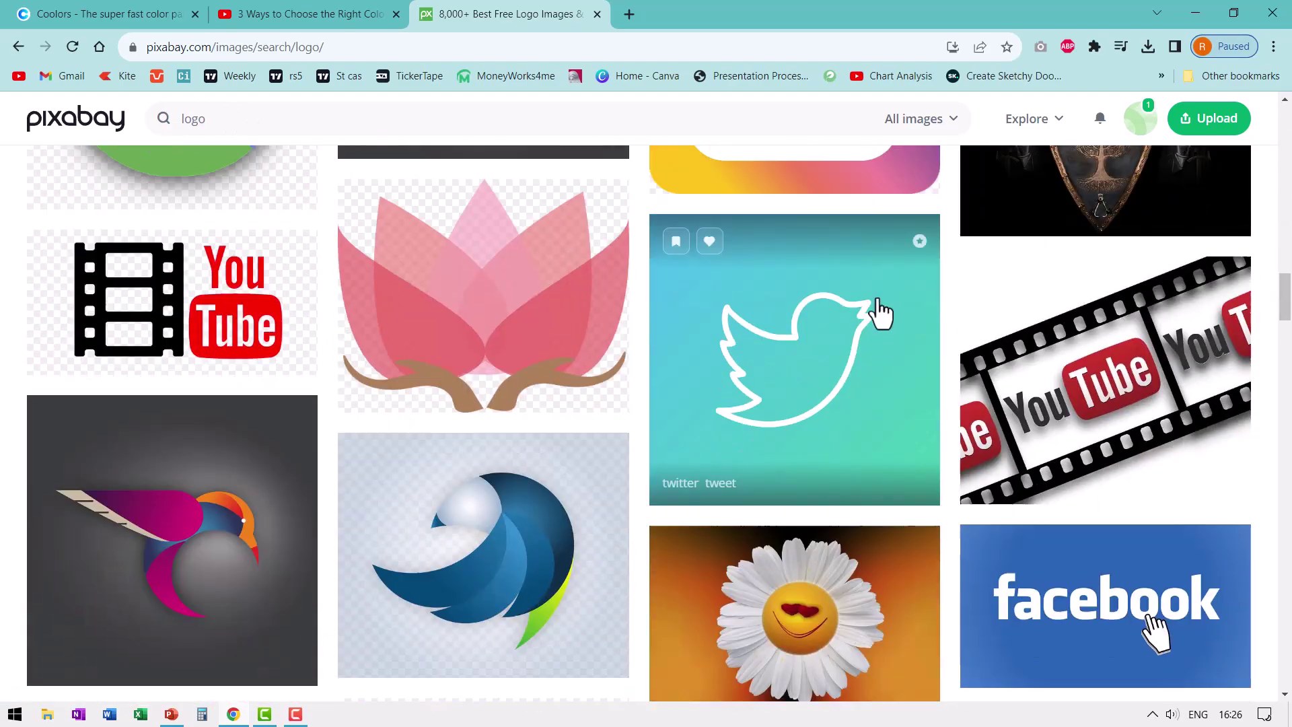
scroll(875, 306, down, 10)
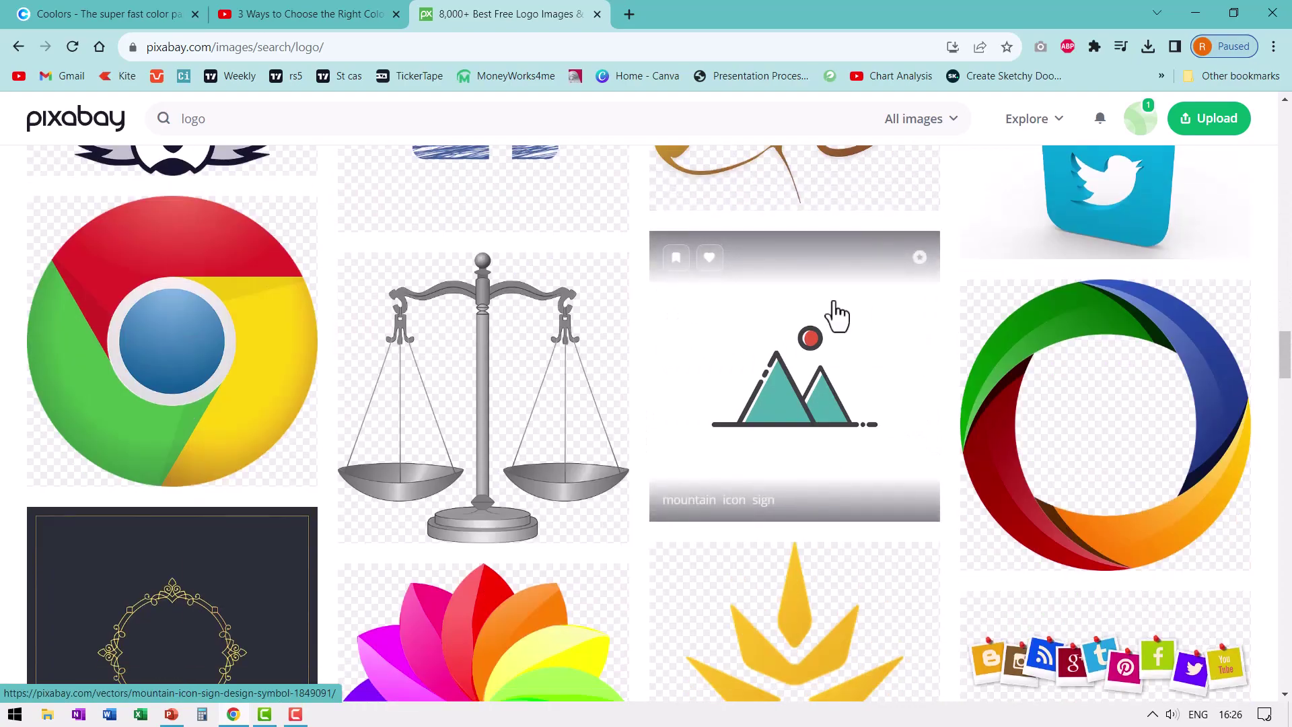
scroll(691, 340, down, 18)
scroll(585, 332, down, 8)
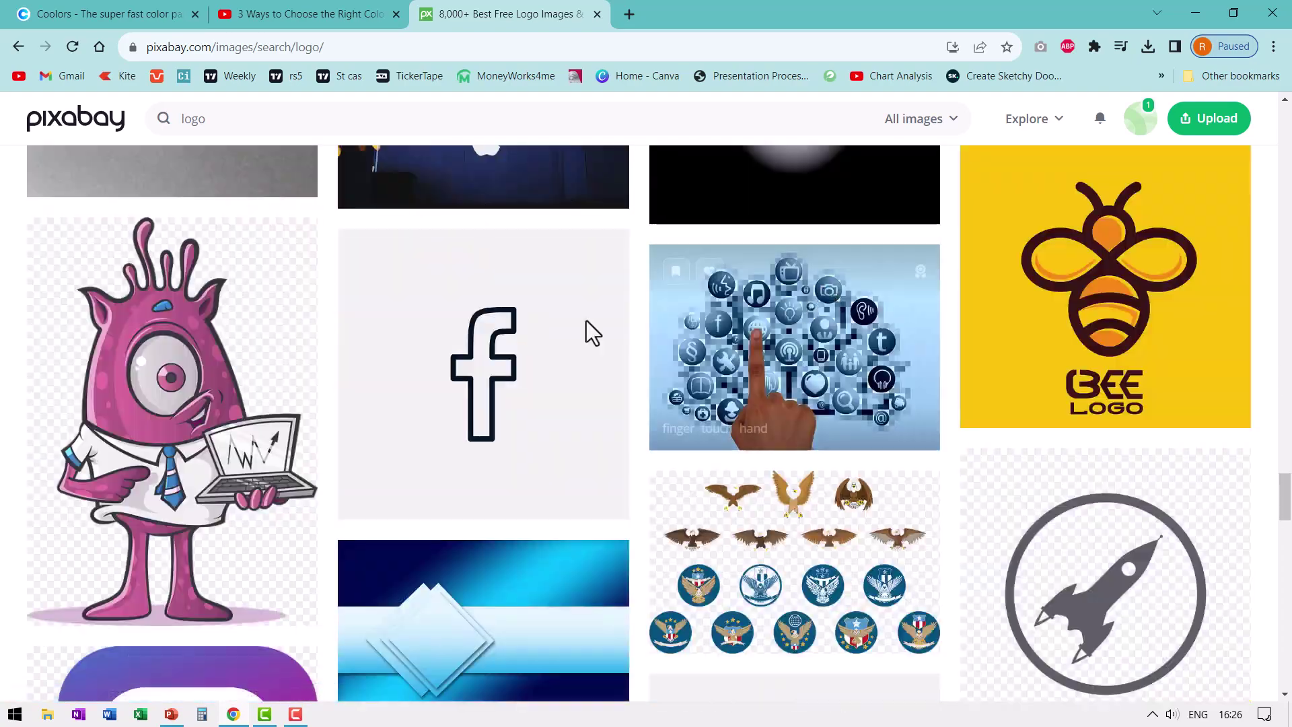
click(198, 364)
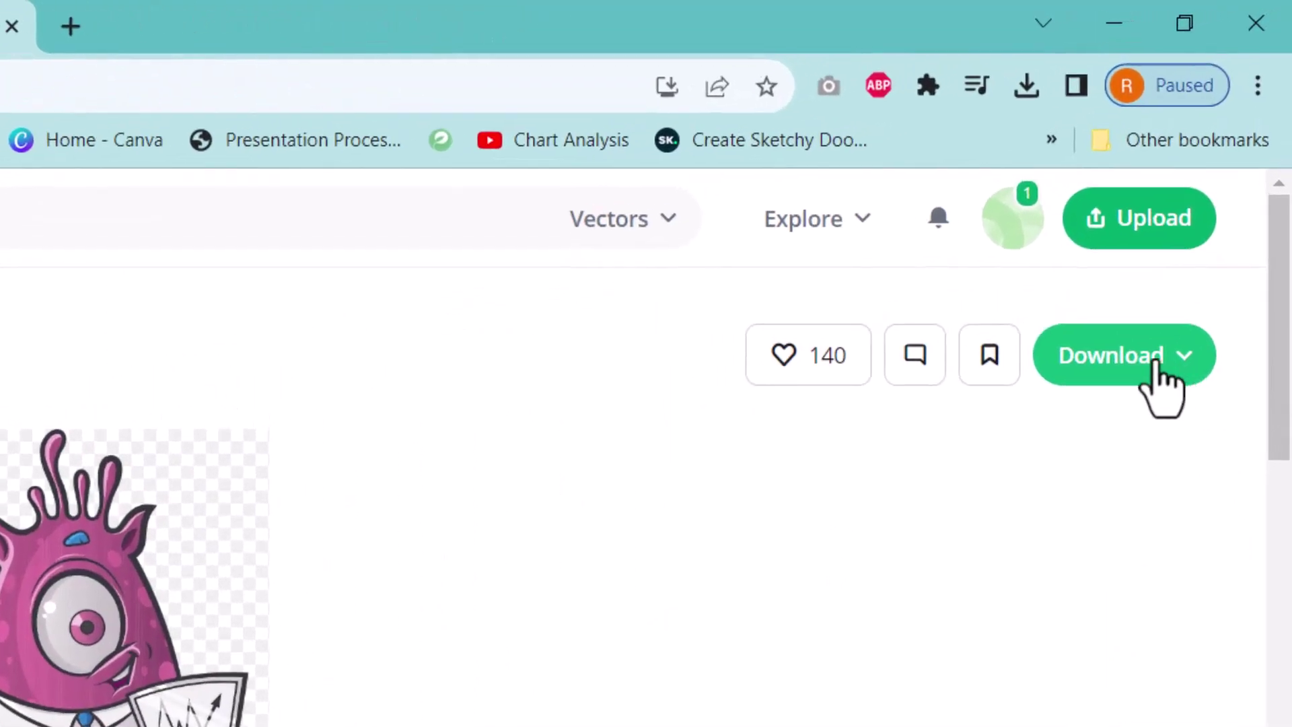
click(1217, 198)
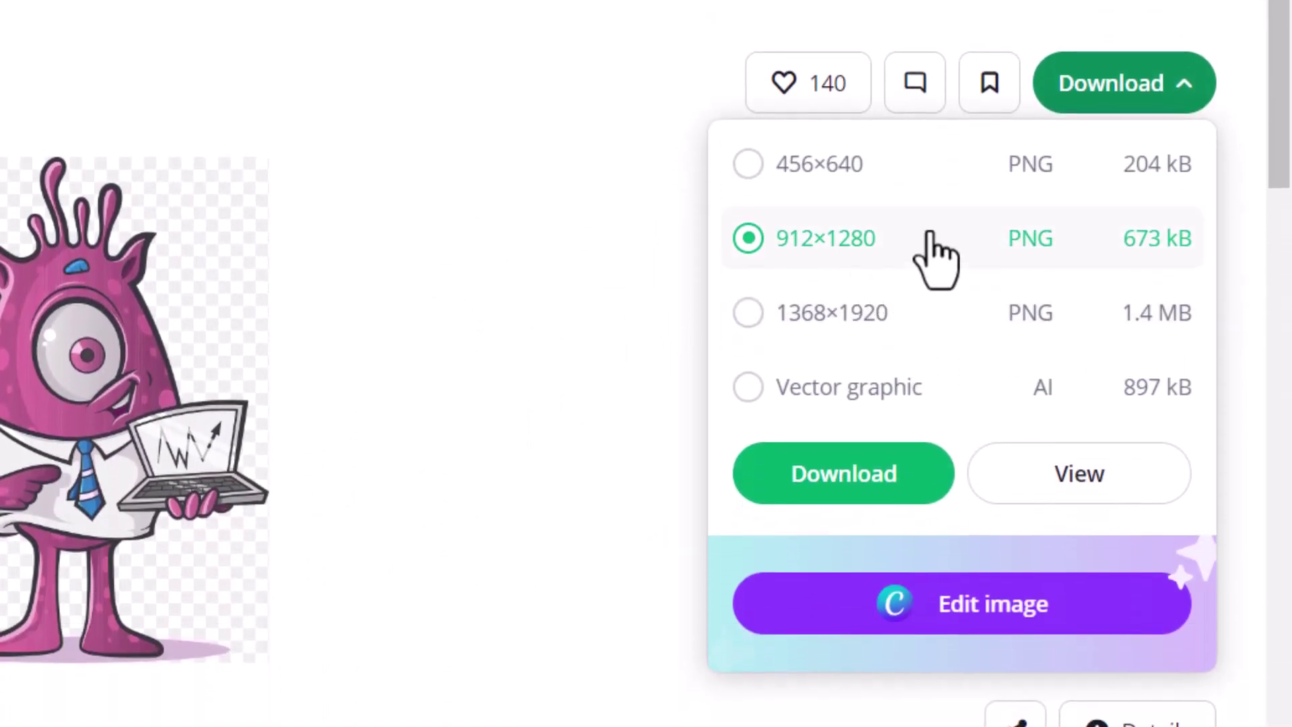
click(854, 497)
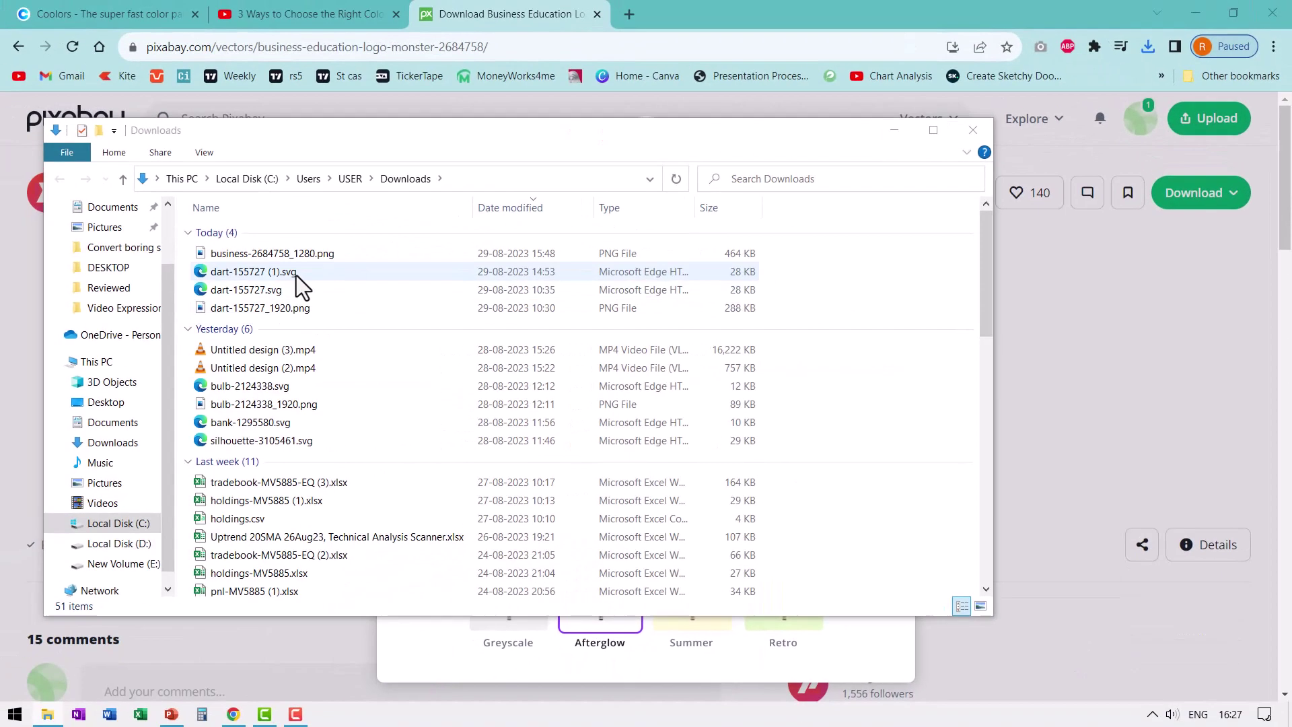
Confirm business-2684758_1280.png is in the Downloads folder, then return to Pixabay.
click(298, 257)
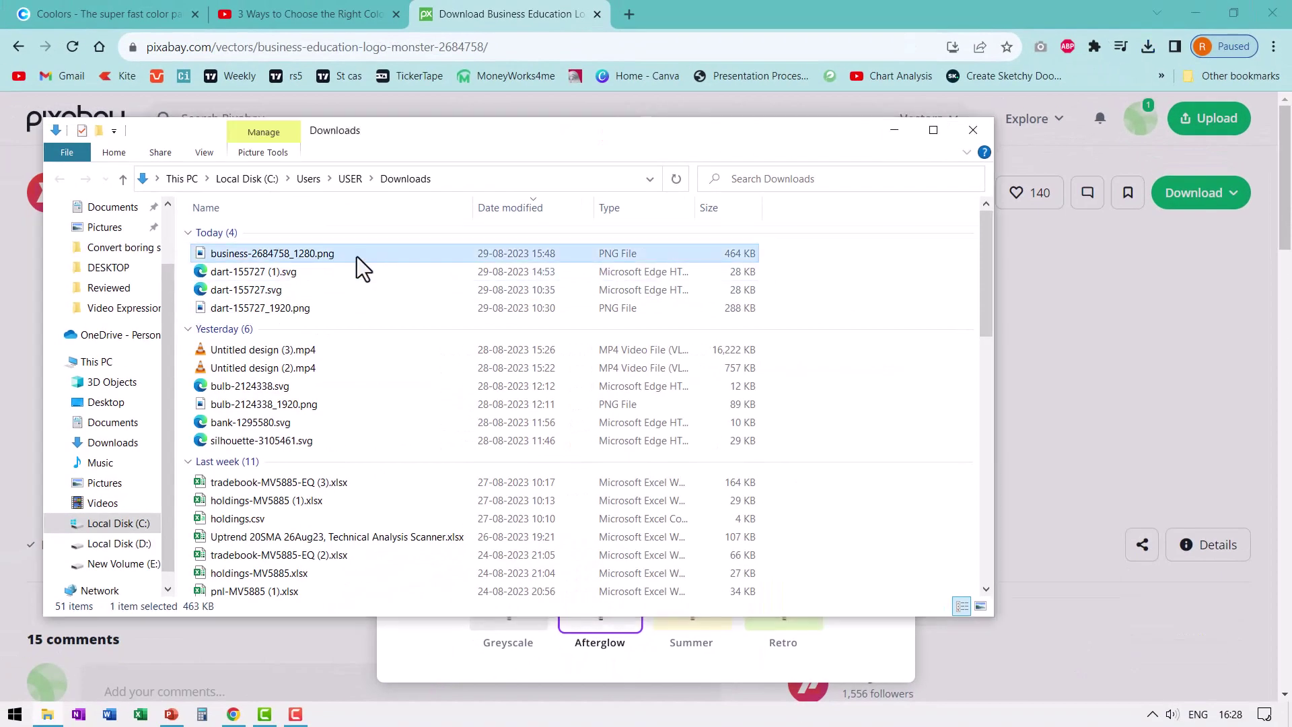
mouse_move(357, 255)
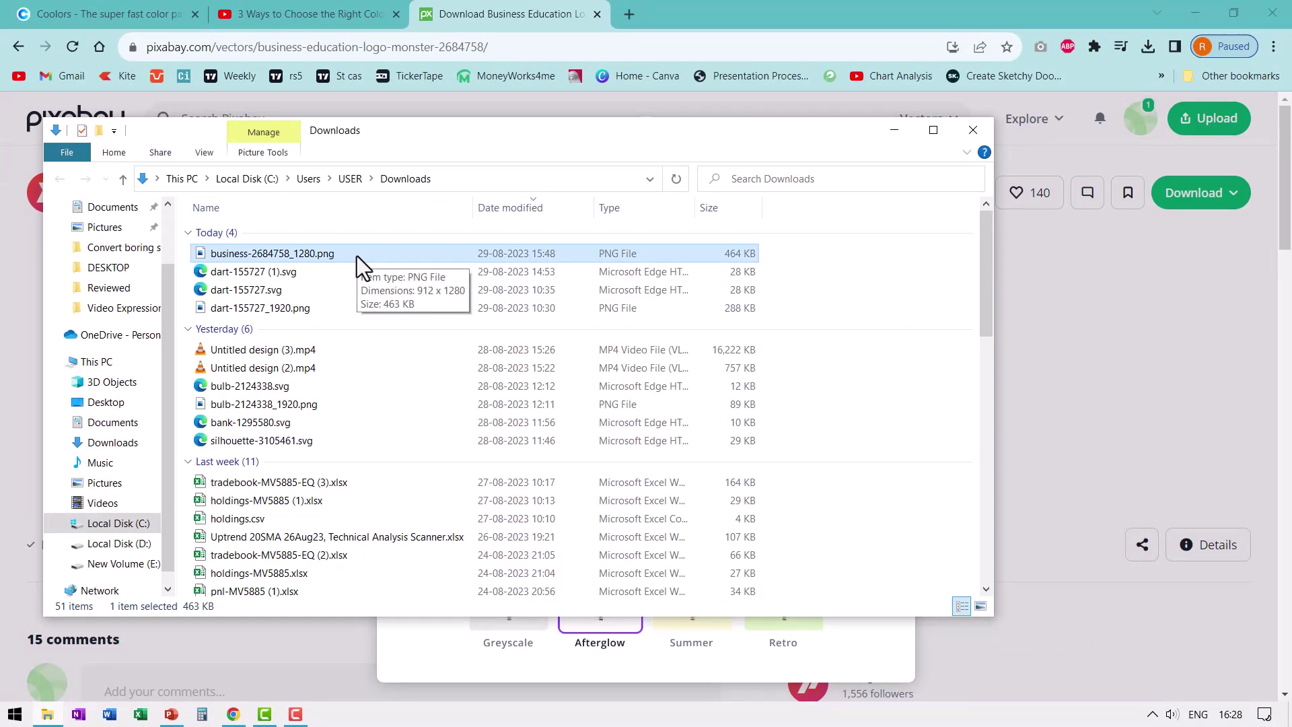
click(233, 716)
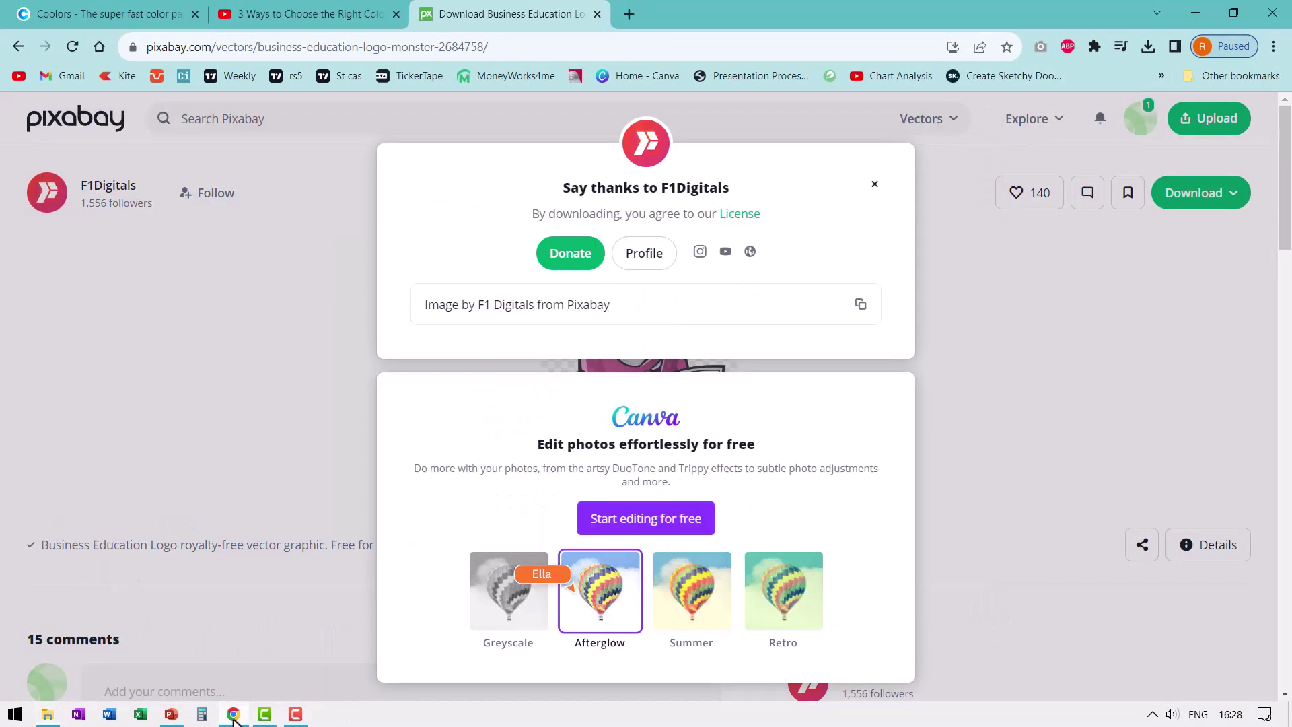
Switch to the Coolors palette generator tab at coolors.co.
click(96, 12)
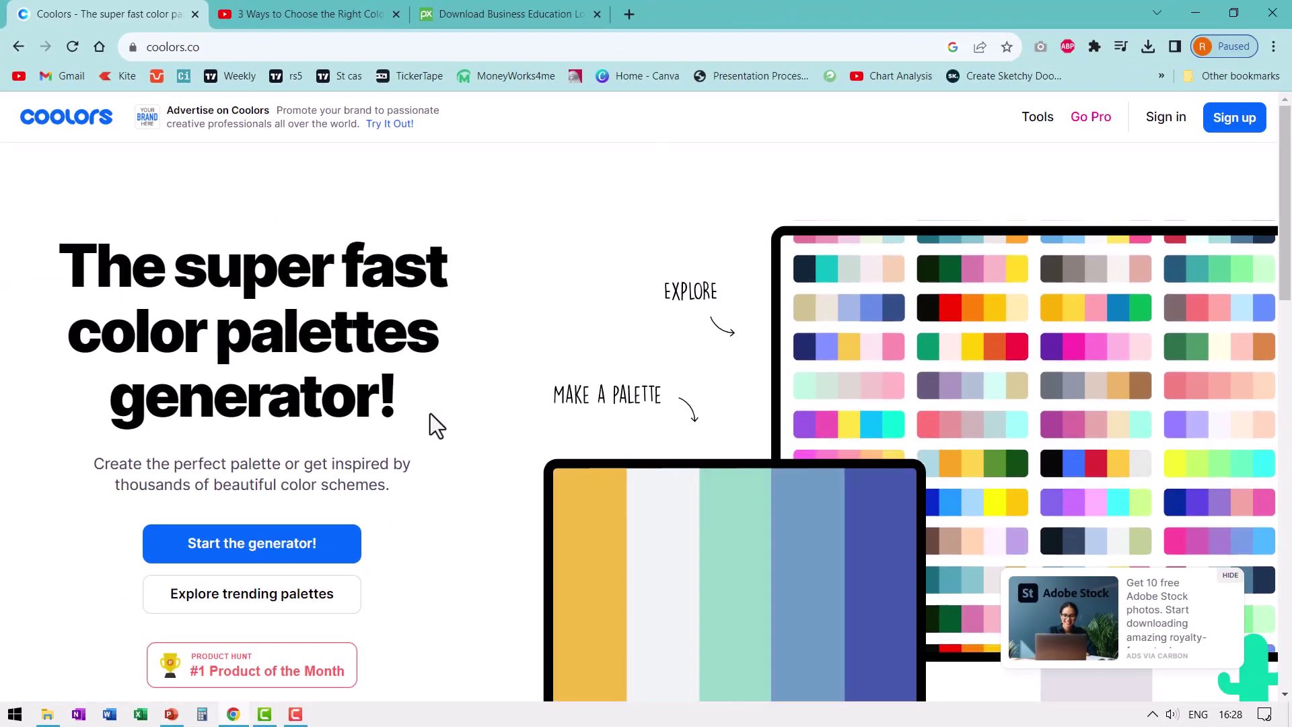
scroll(431, 418, down, 15)
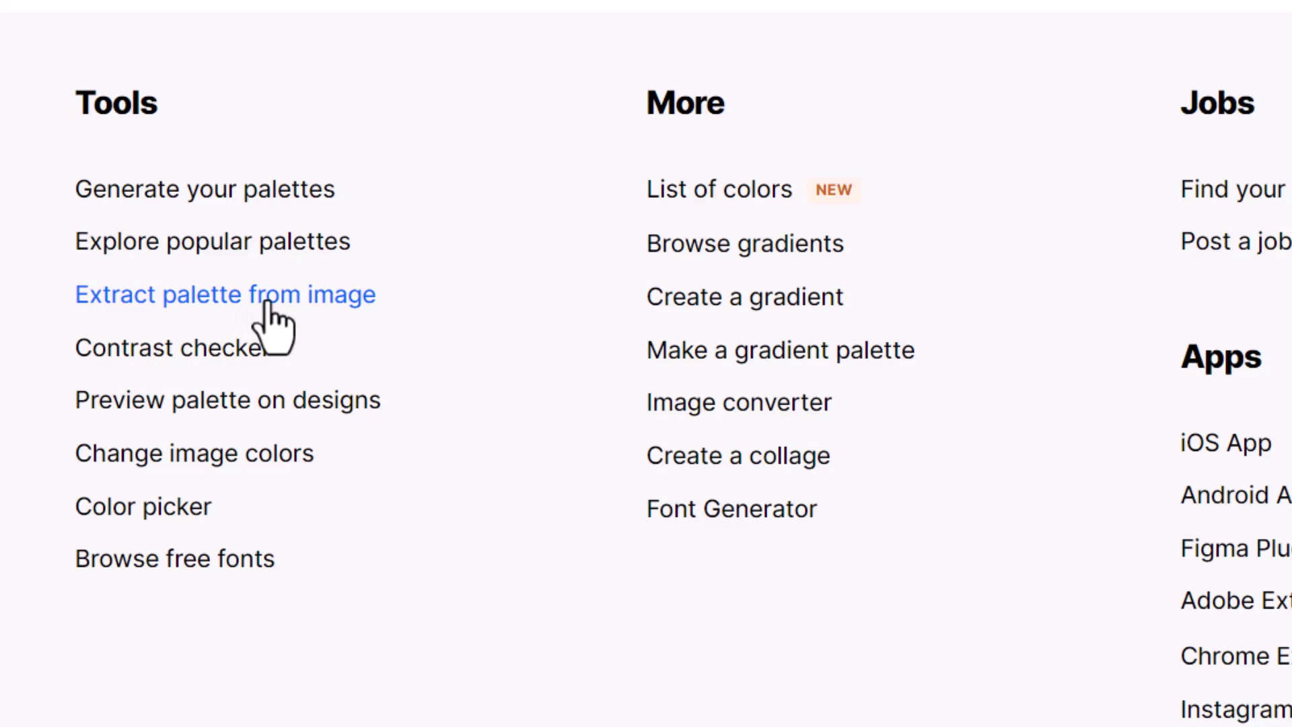
Open Coolors' 'Extract palette from image' tool and its Browse image upload window.
click(269, 303)
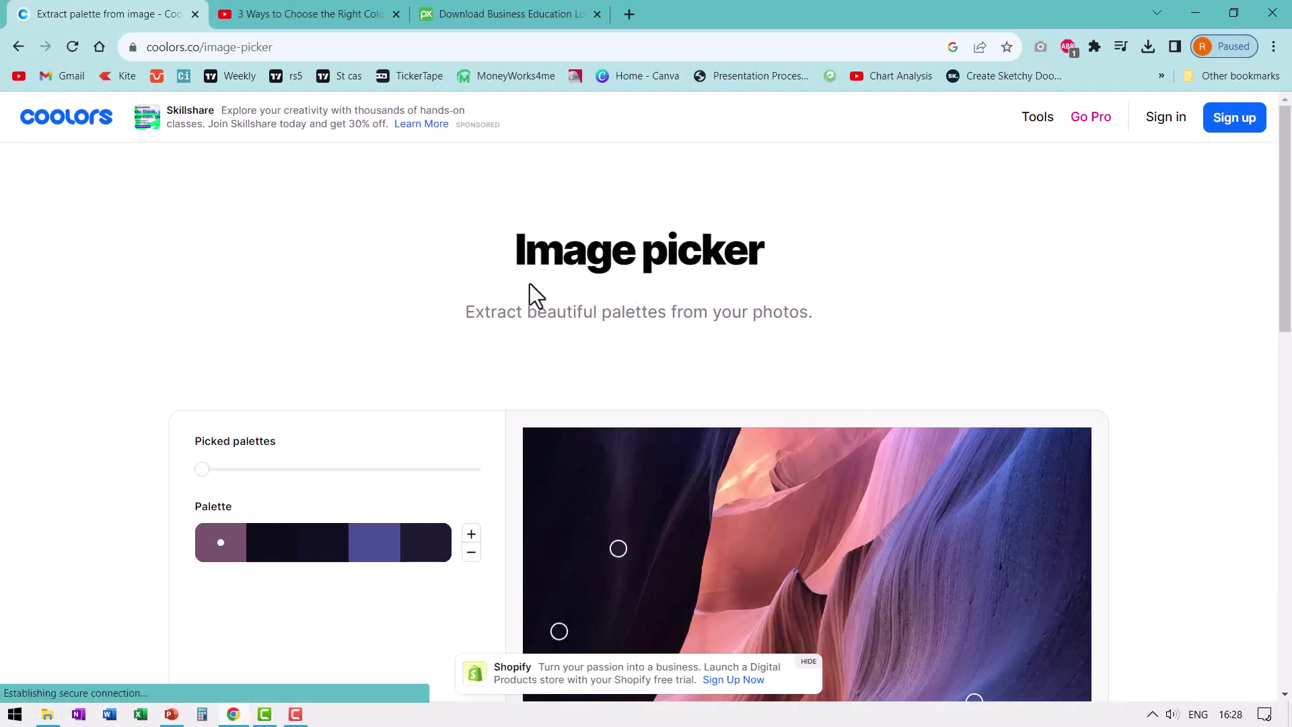
scroll(936, 311, down, 1)
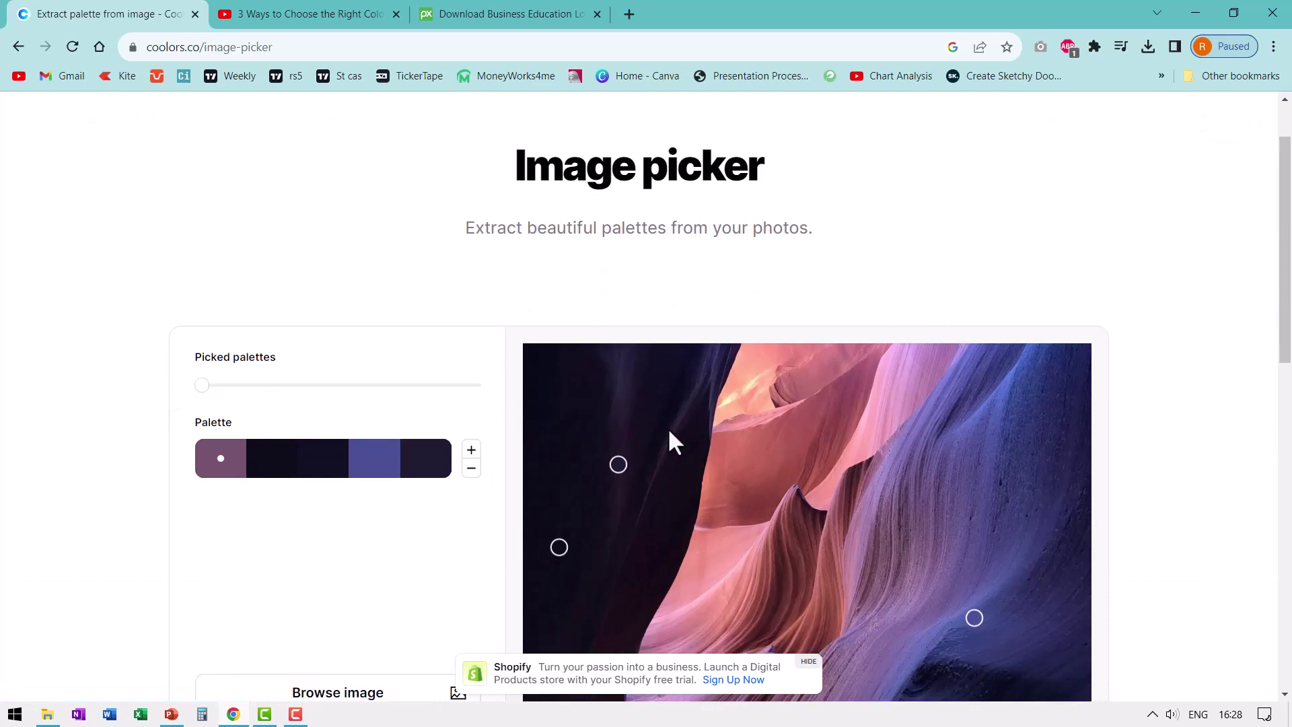
scroll(670, 434, down, 3)
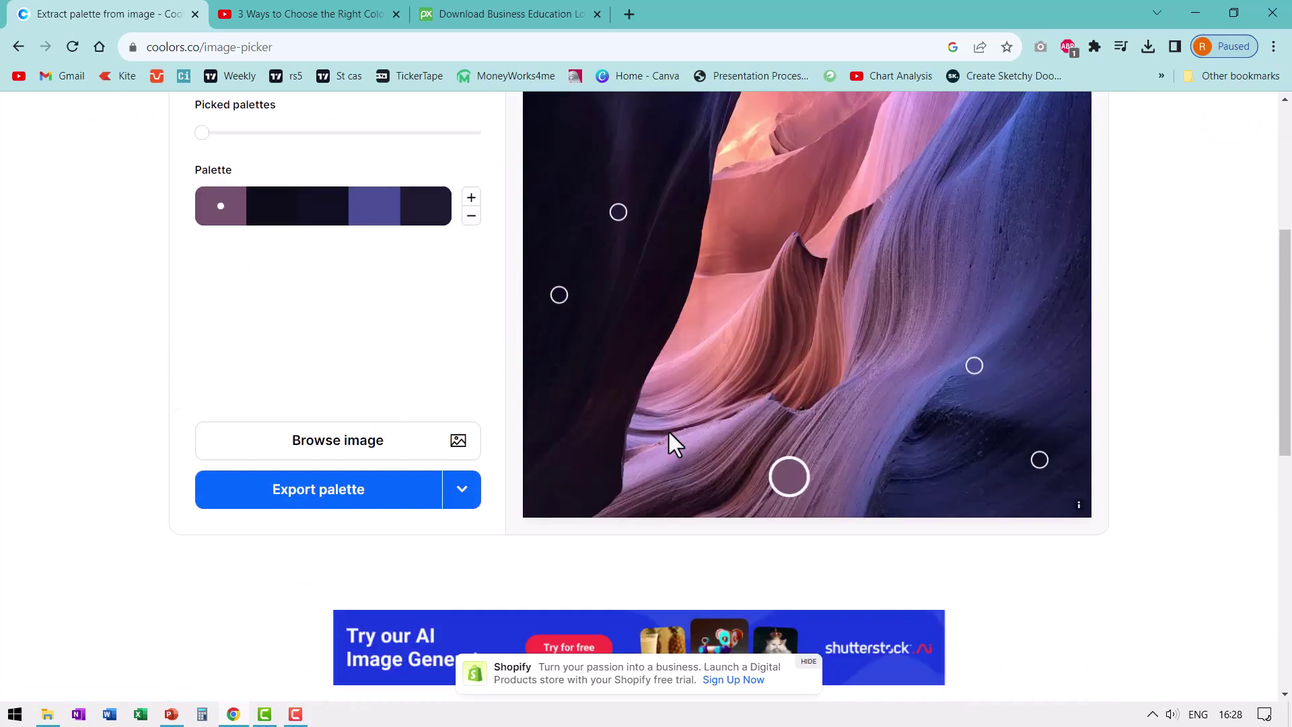
click(408, 453)
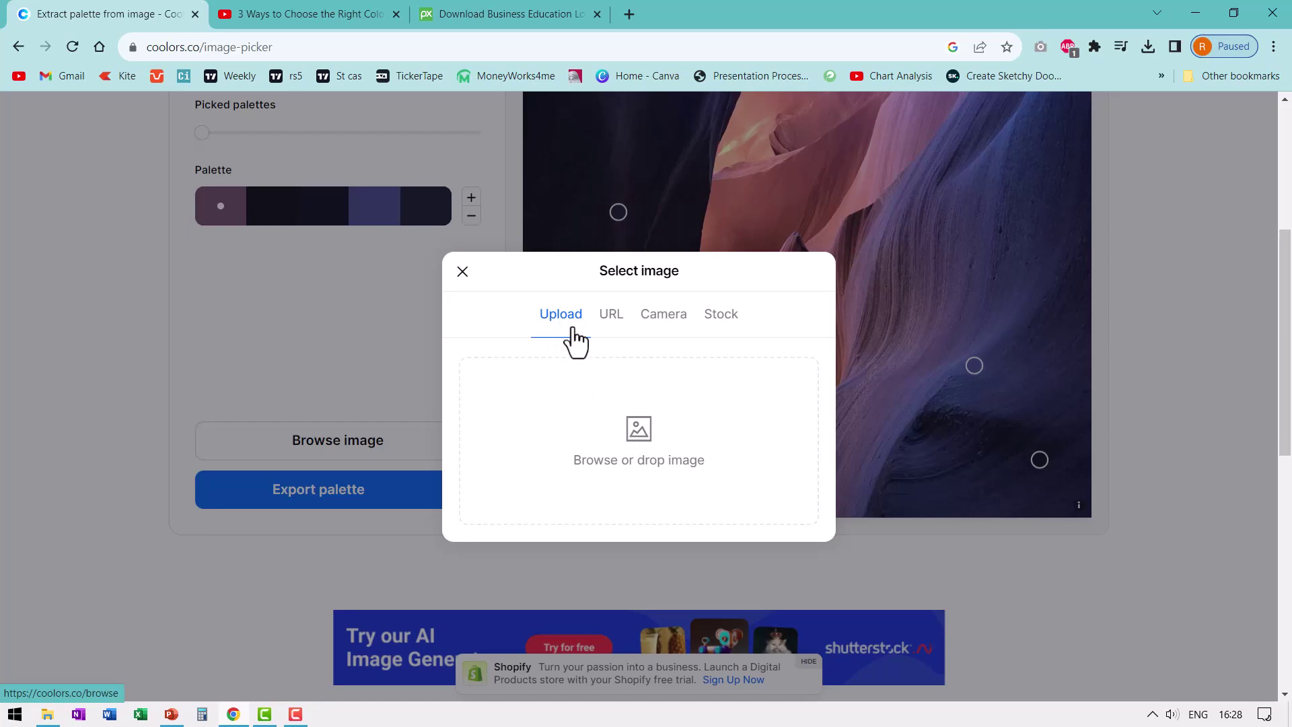
Load business-2684758_1280.png from Downloads into the Coolors image picker.
click(450, 412)
click(225, 143)
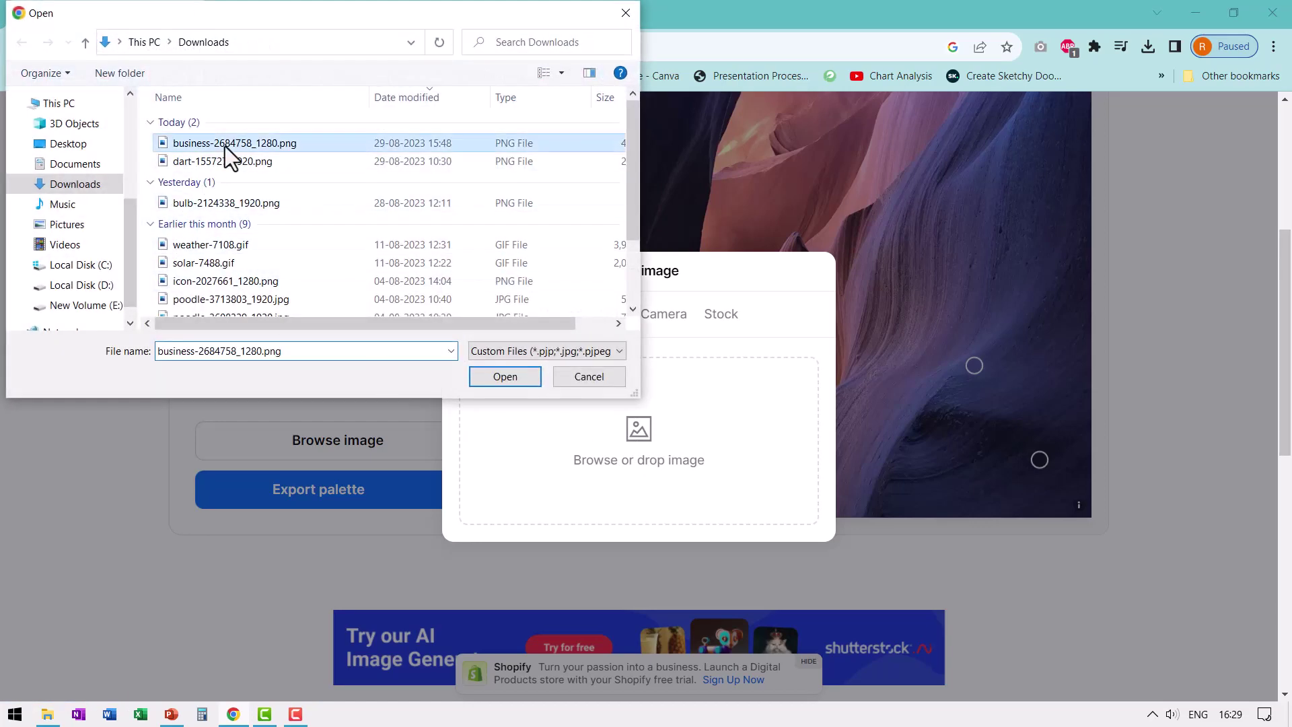
click(488, 377)
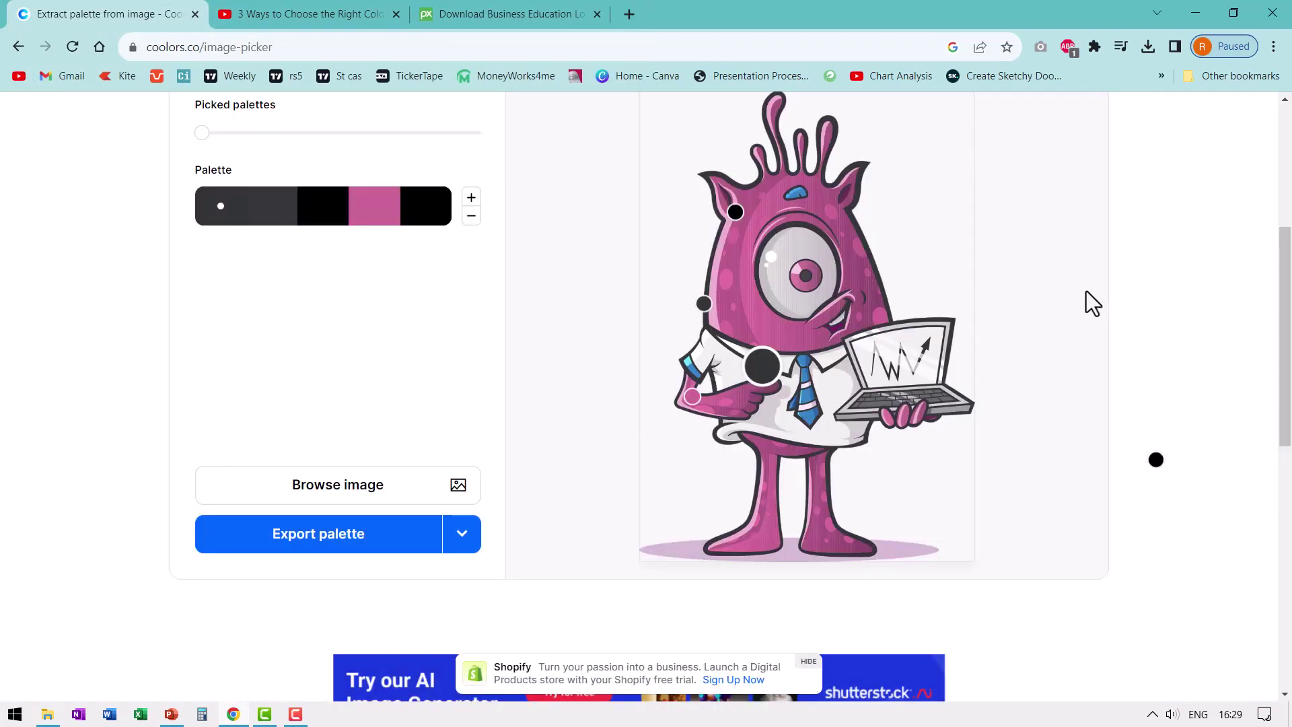
Rework the extracted palette, resampling F0F0F0 from the tie as blue 3683C7, and open Export.
scroll(1133, 304, up, 1)
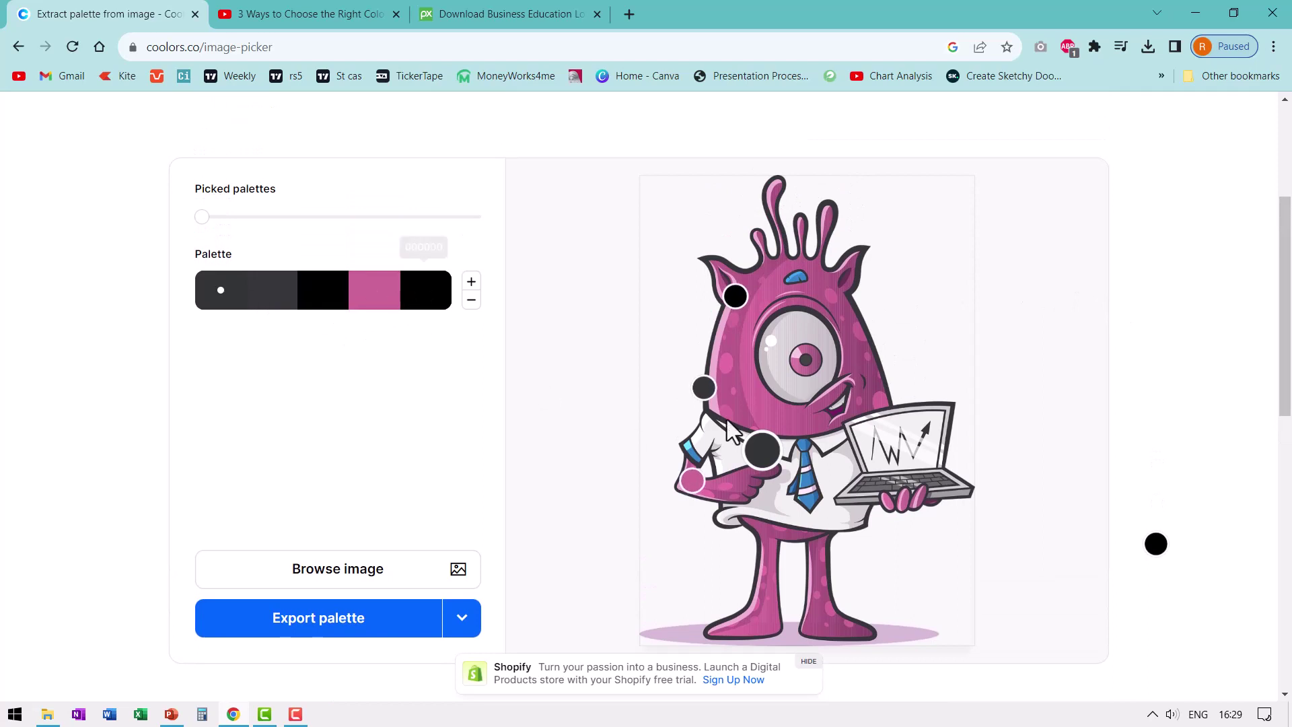
drag(738, 291, 736, 296)
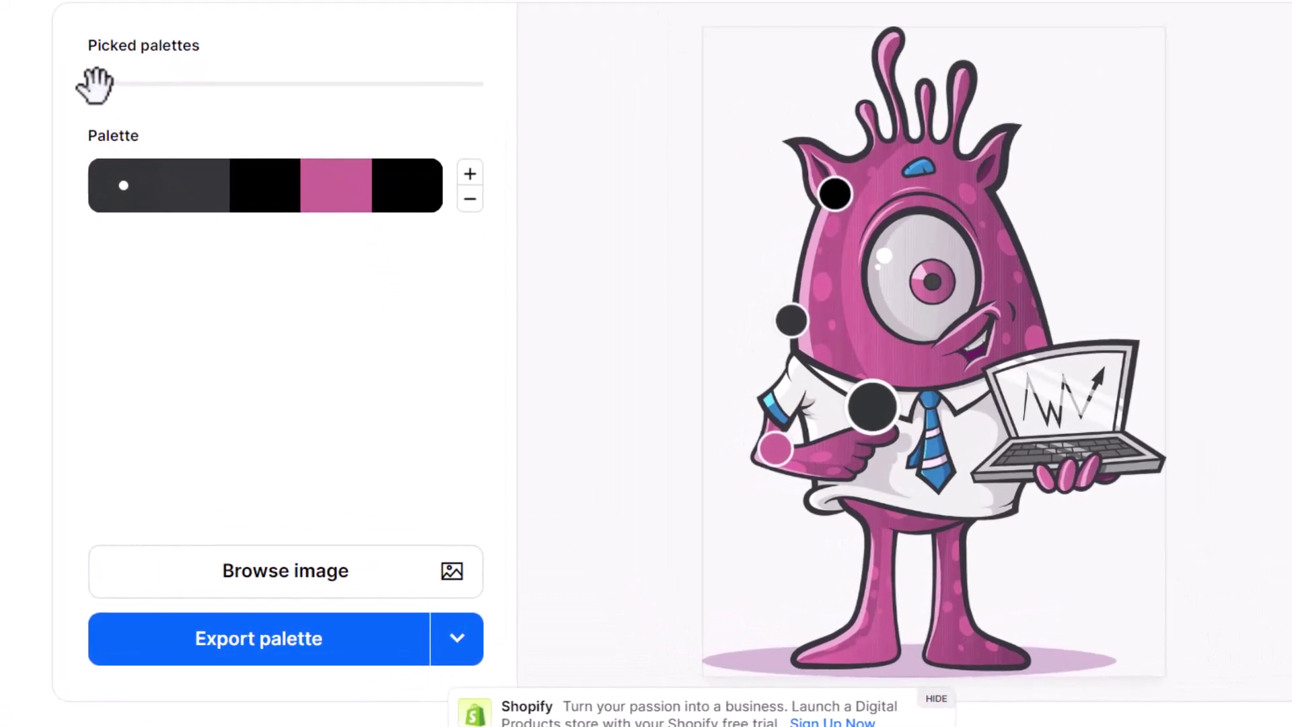
drag(94, 85, 116, 84)
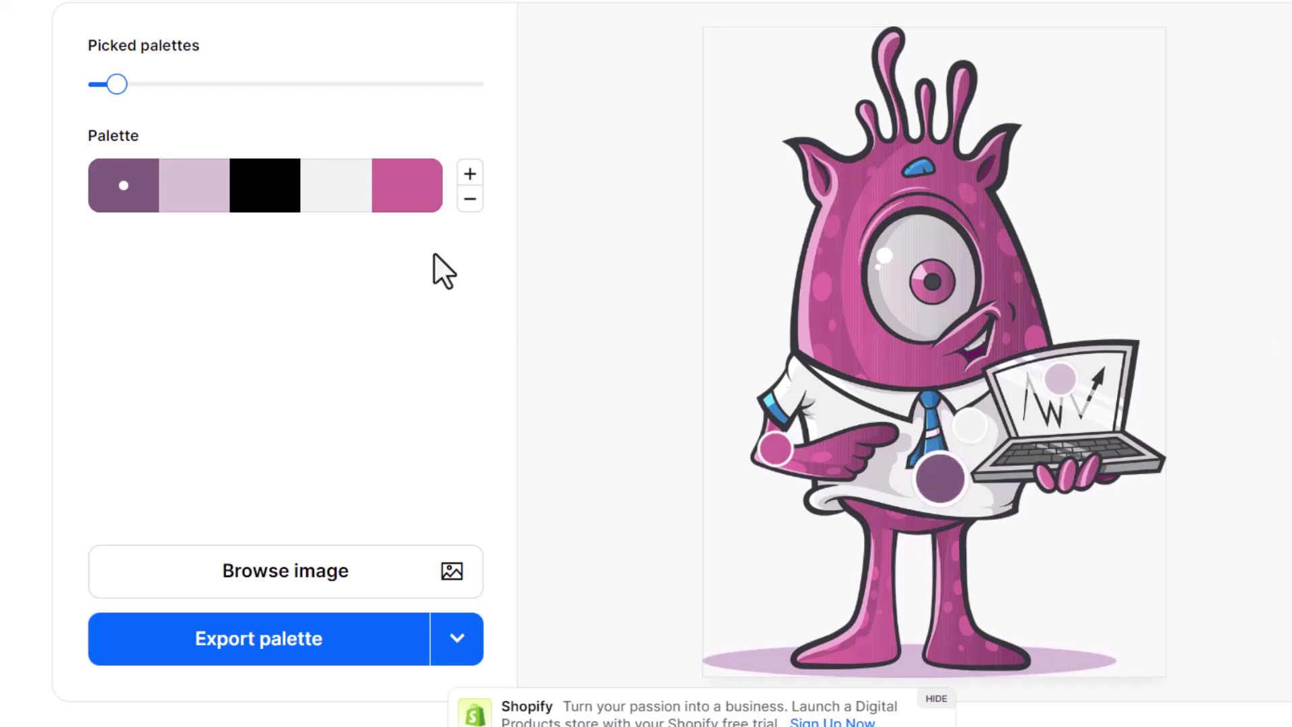
click(329, 208)
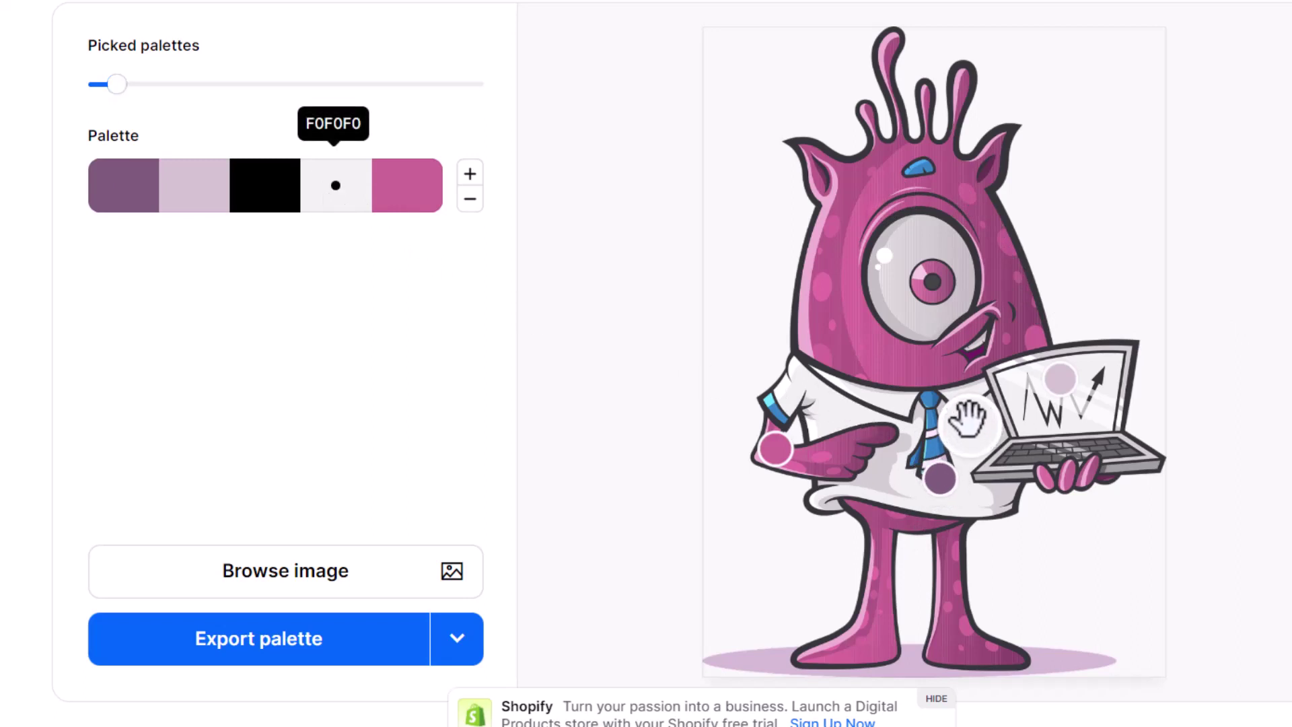
drag(968, 421, 930, 419)
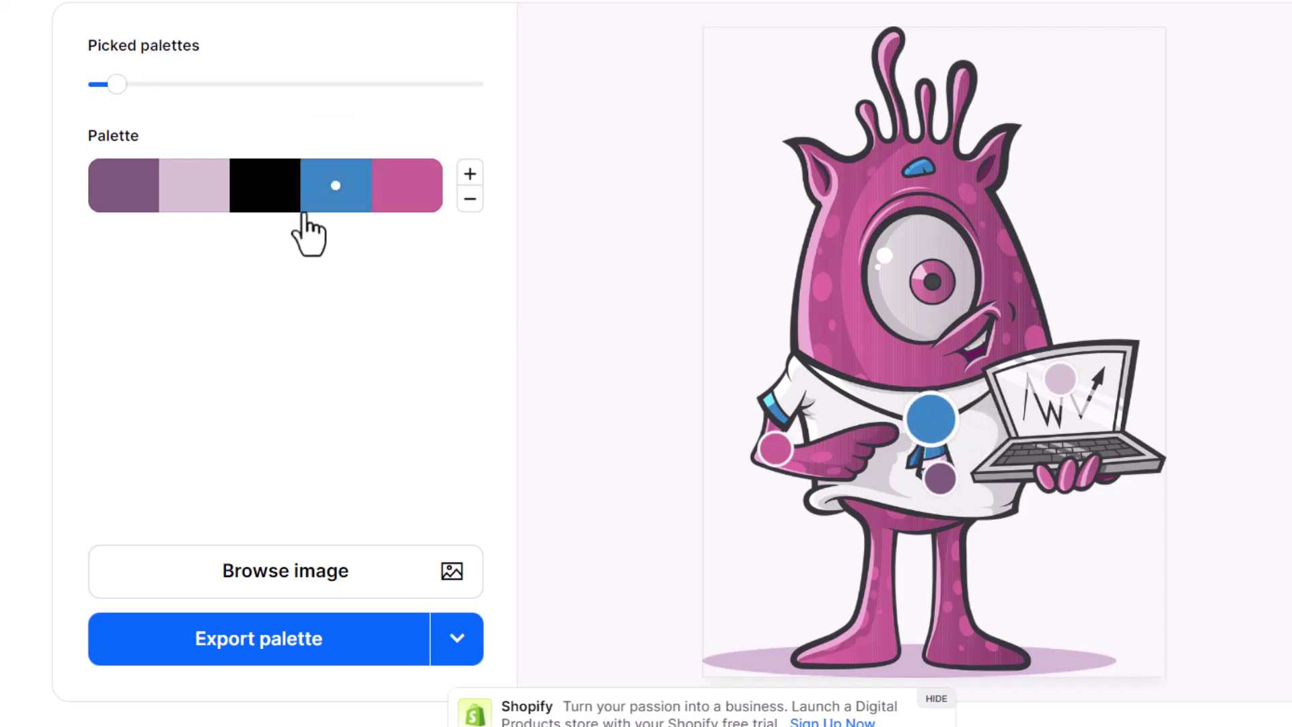
mouse_move(336, 209)
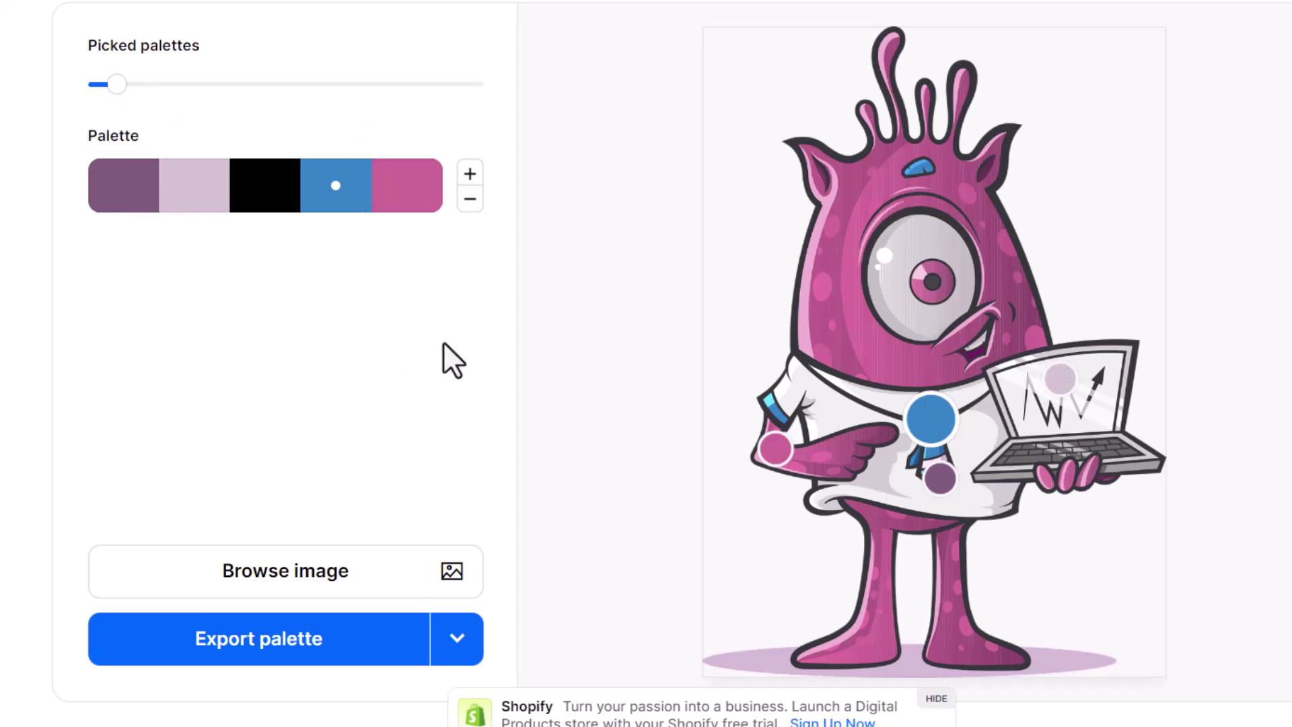
click(450, 641)
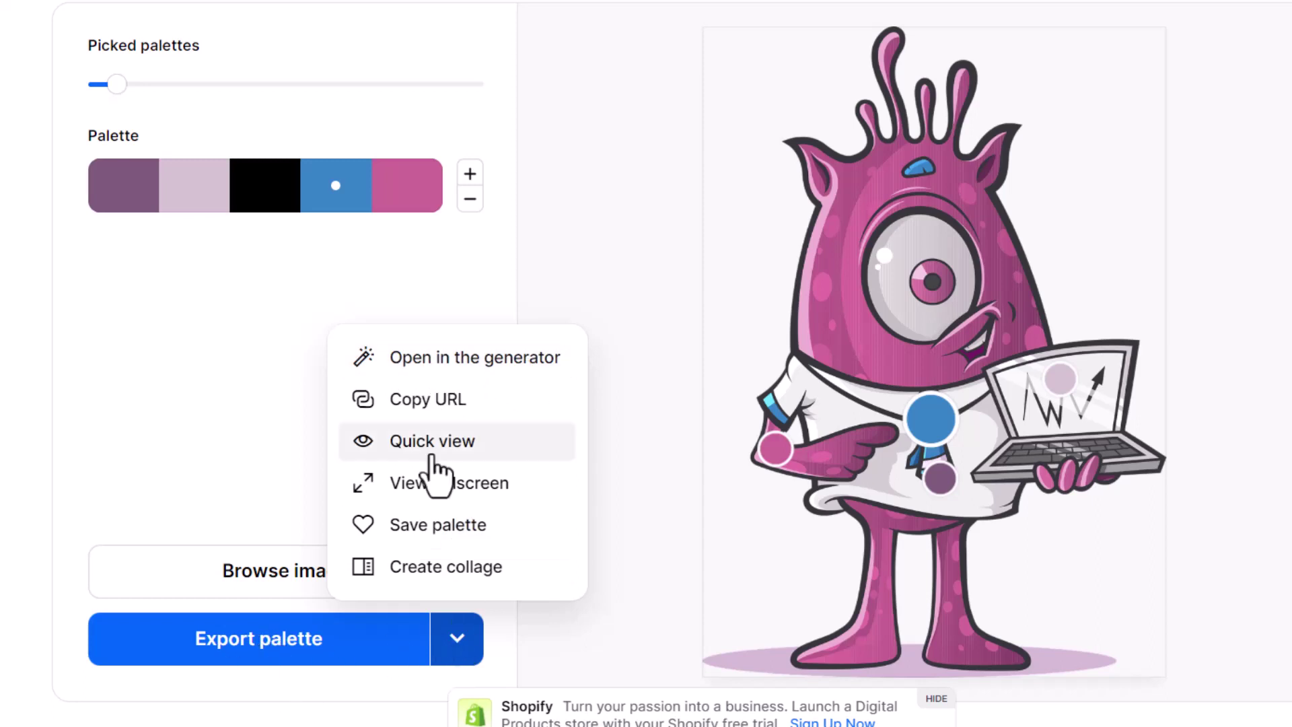
Open the extracted palette in the generator and lock Thulian pink CA6695.
click(436, 364)
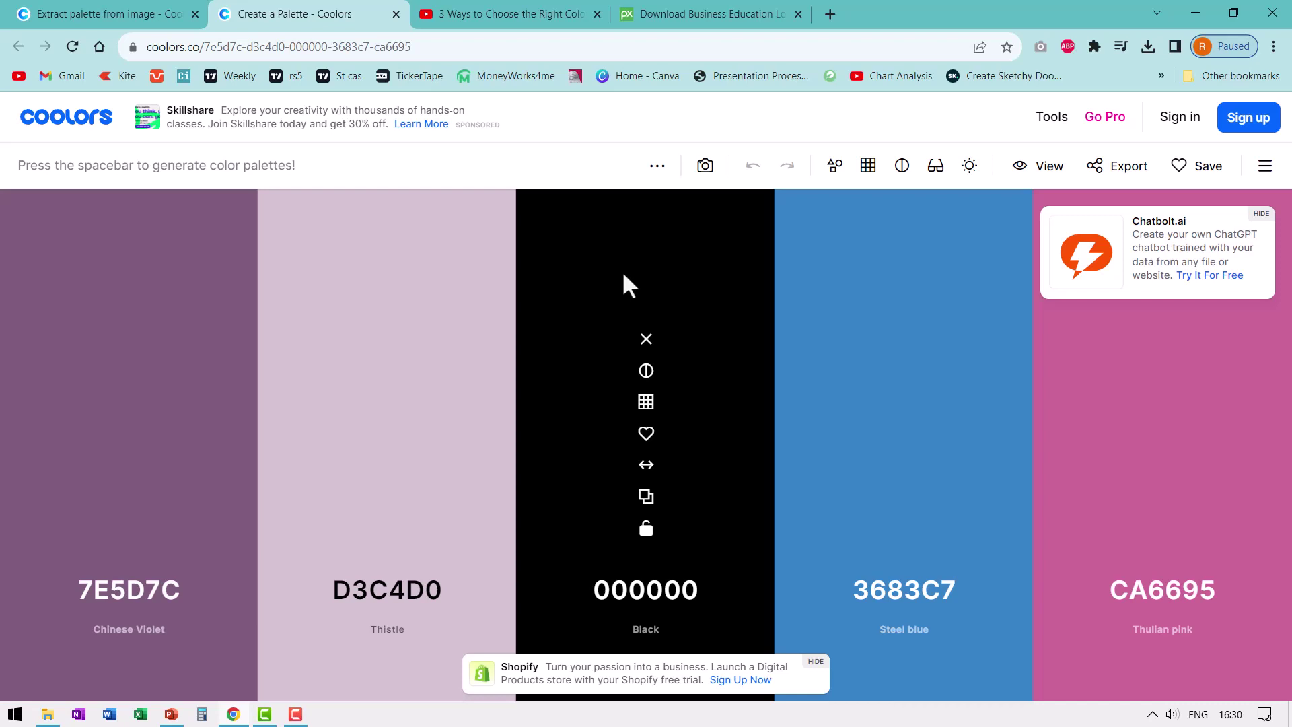
click(1163, 536)
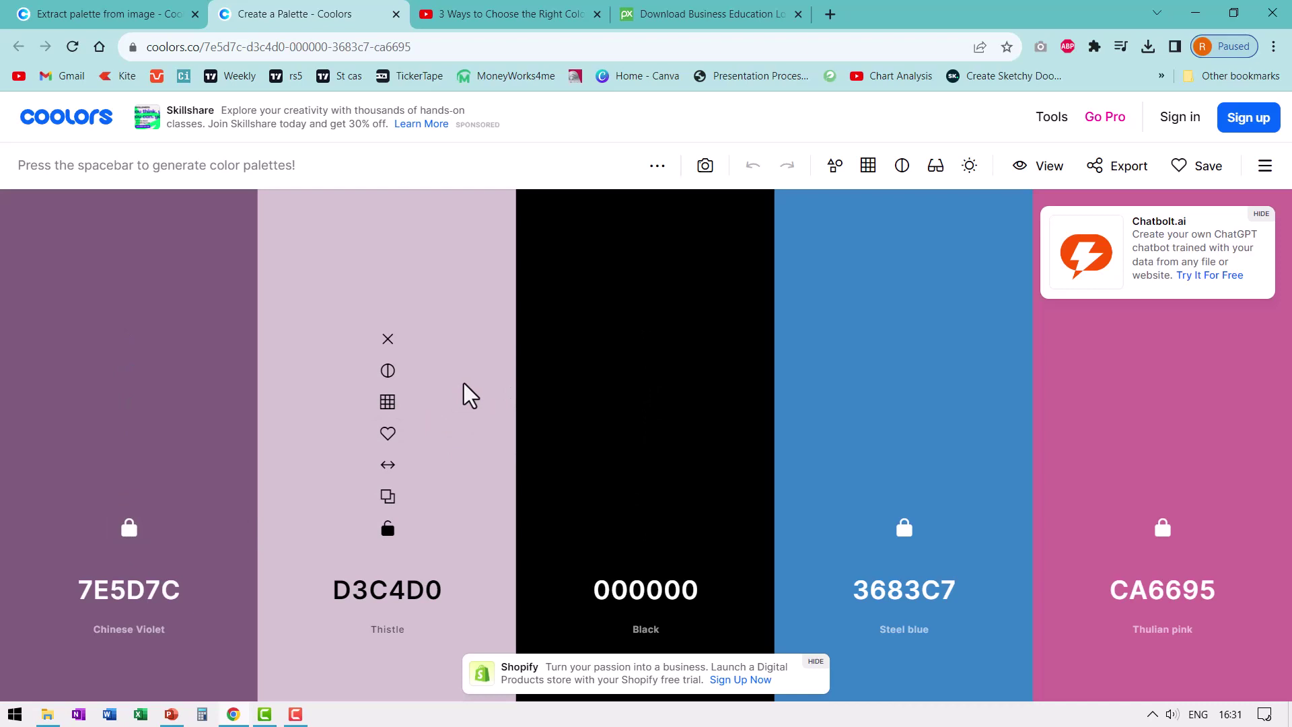
Regenerate unlocked colours until Cambridge blue 84A07C and Pear C3D350 appear, then lock them.
key(space)
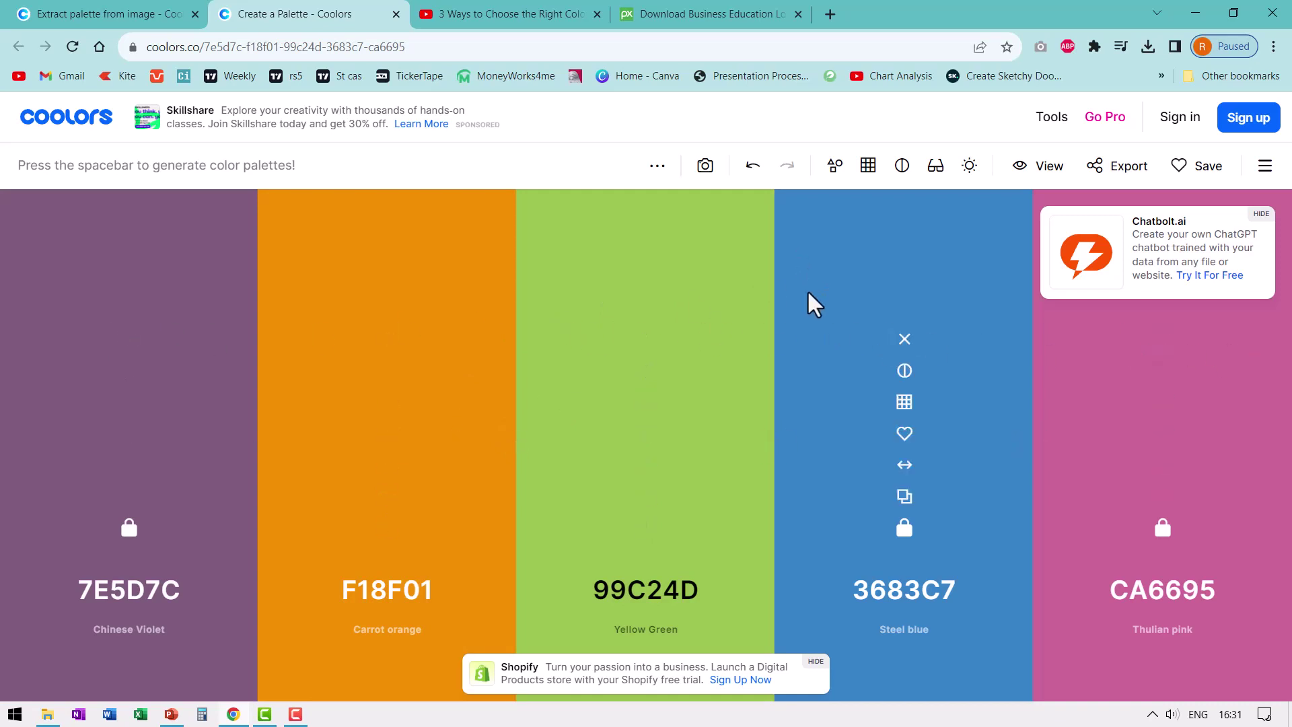
key(space)
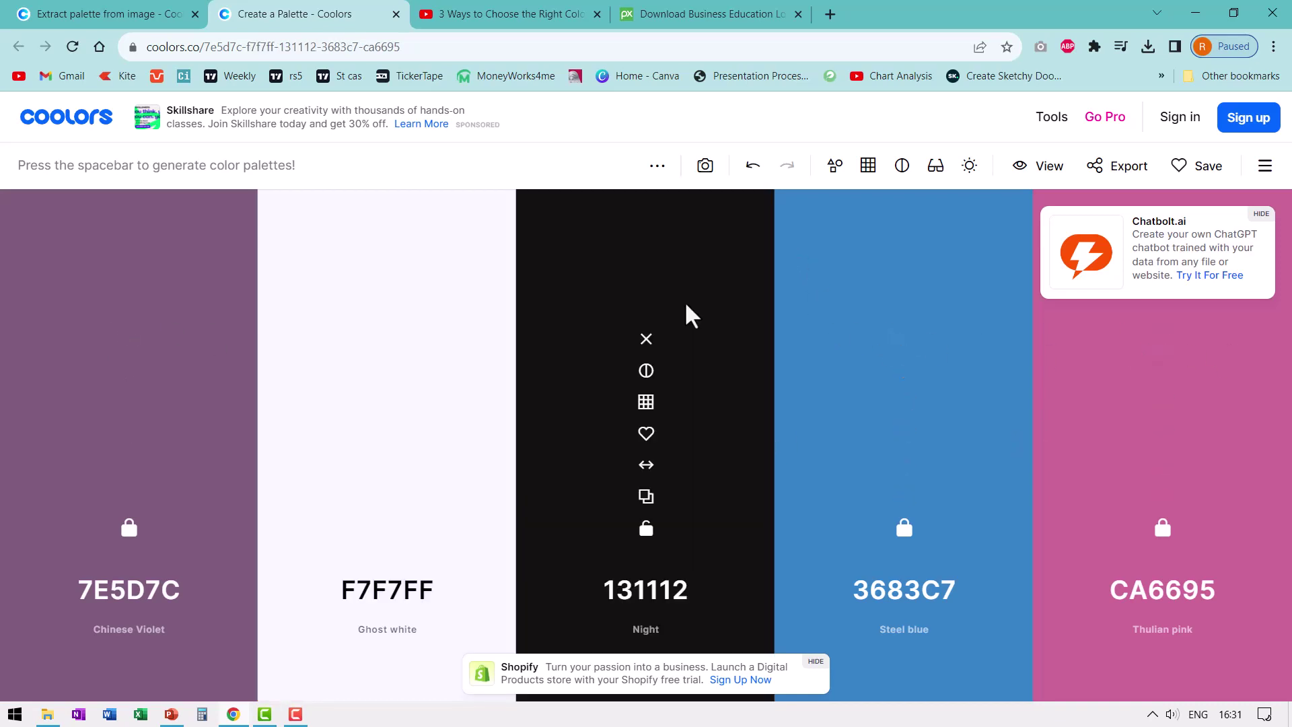
key(space)
key(space)
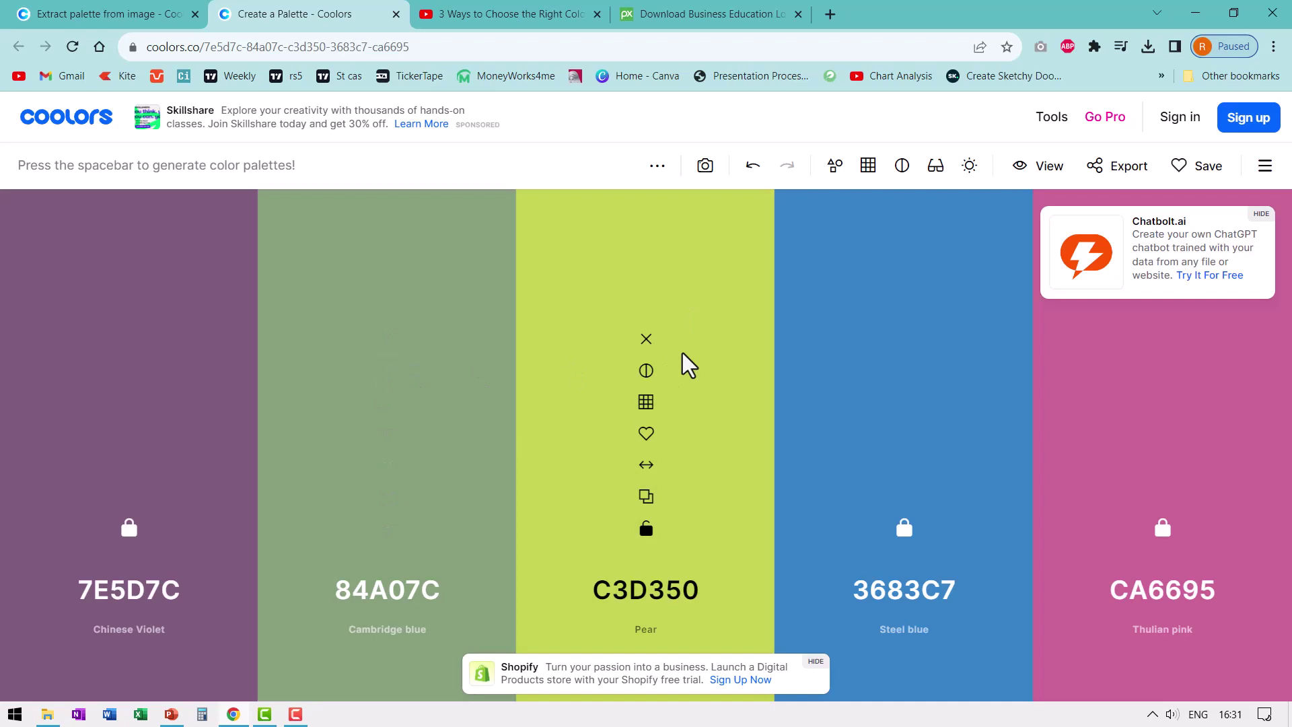
click(646, 529)
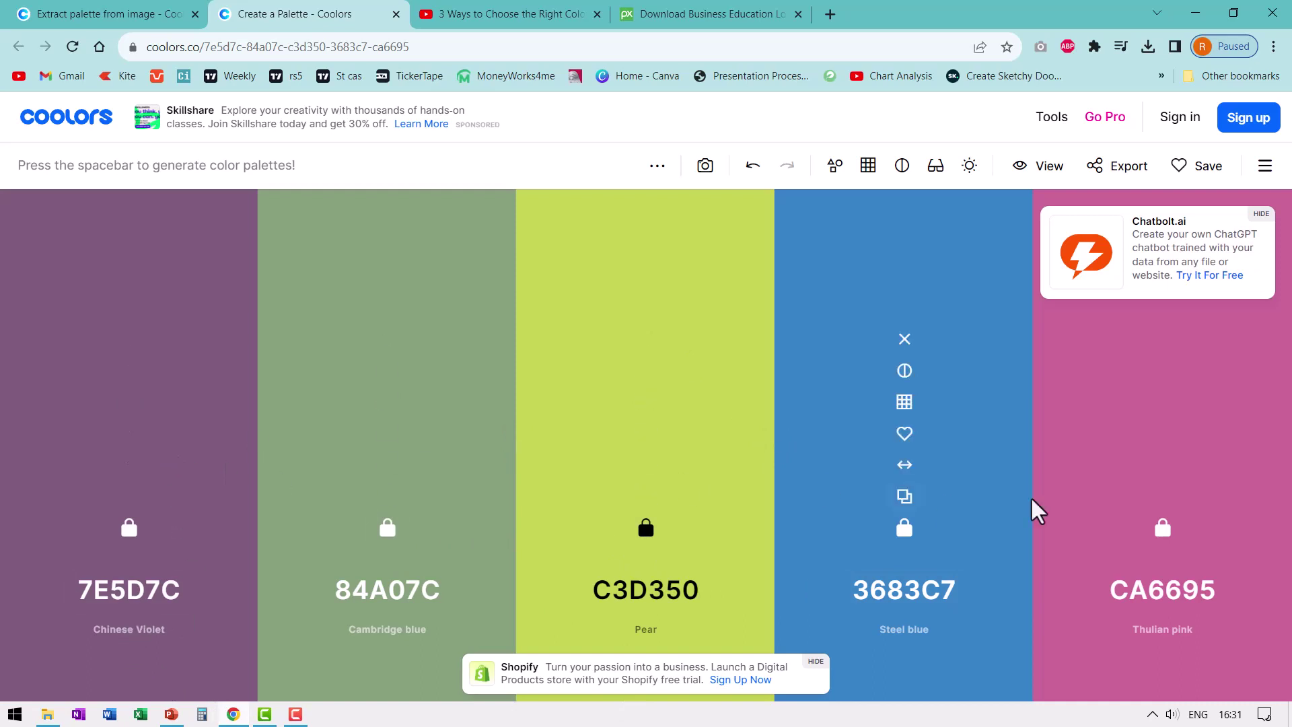
mouse_move(1057, 490)
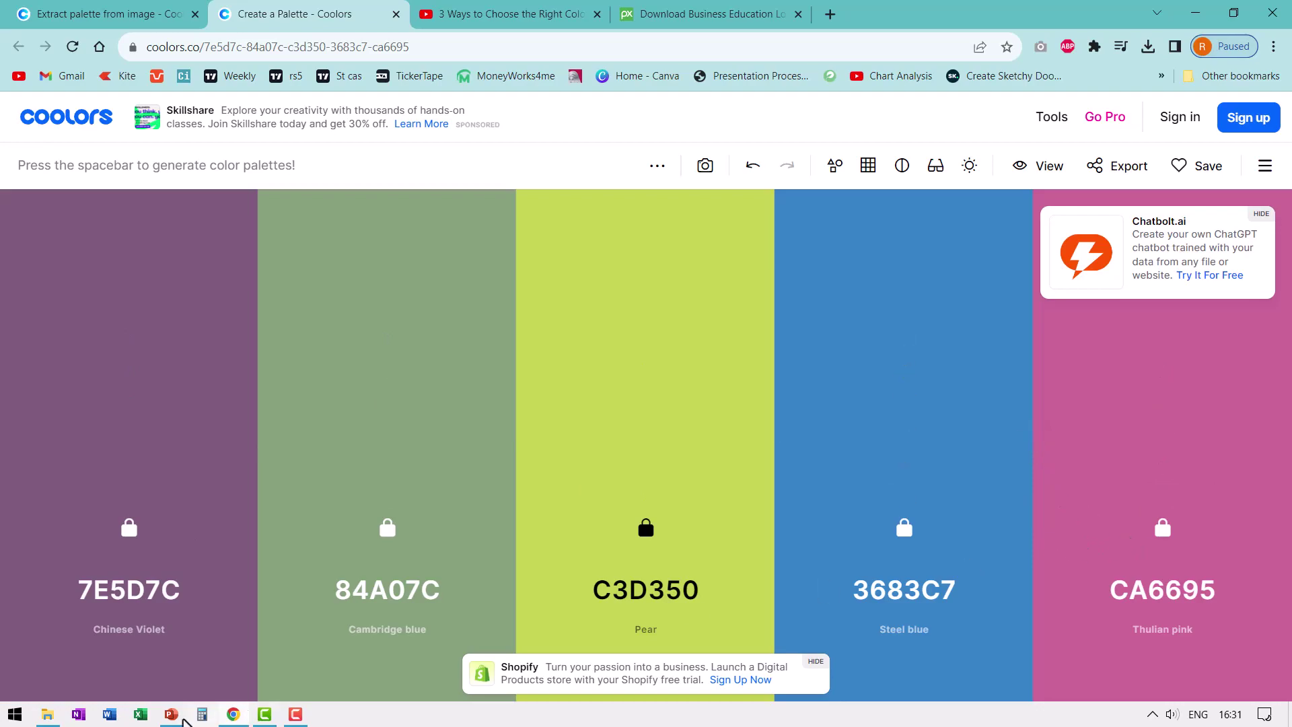
click(174, 716)
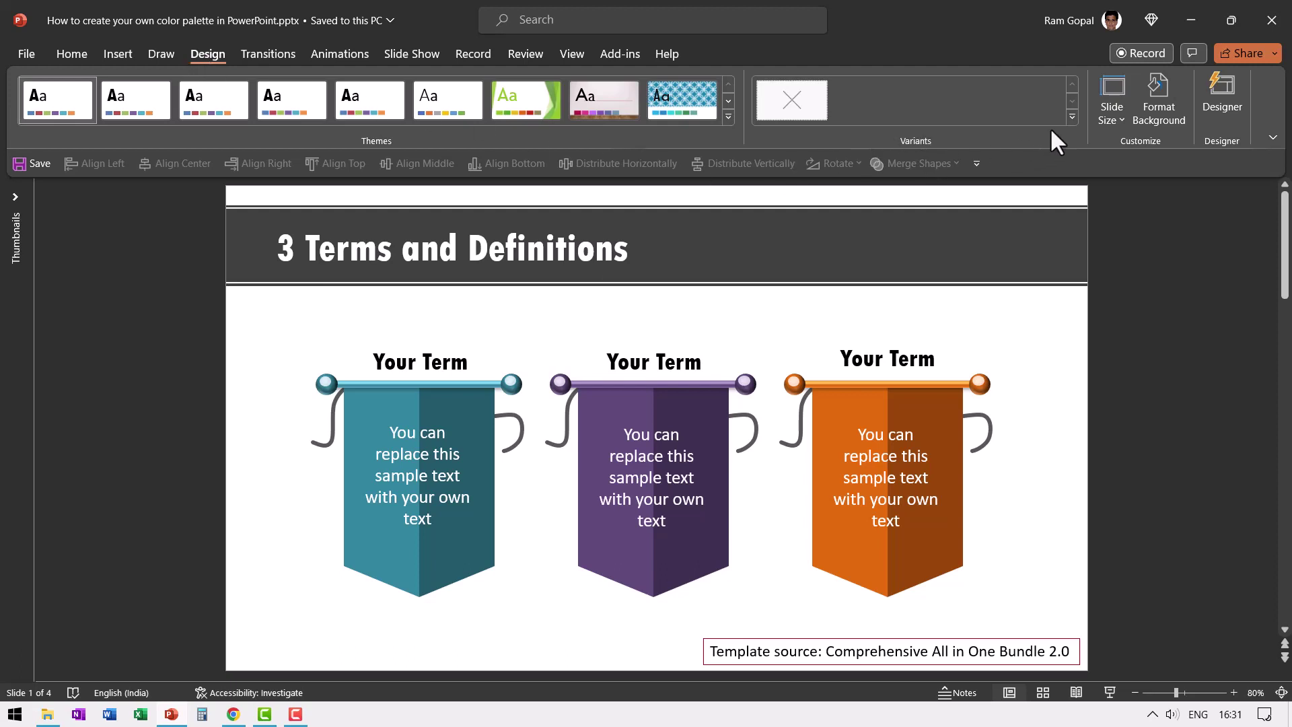
Open PowerPoint's Create New Theme Colors dialog via Design > Variants > Colors > Customize Colors.
click(1072, 117)
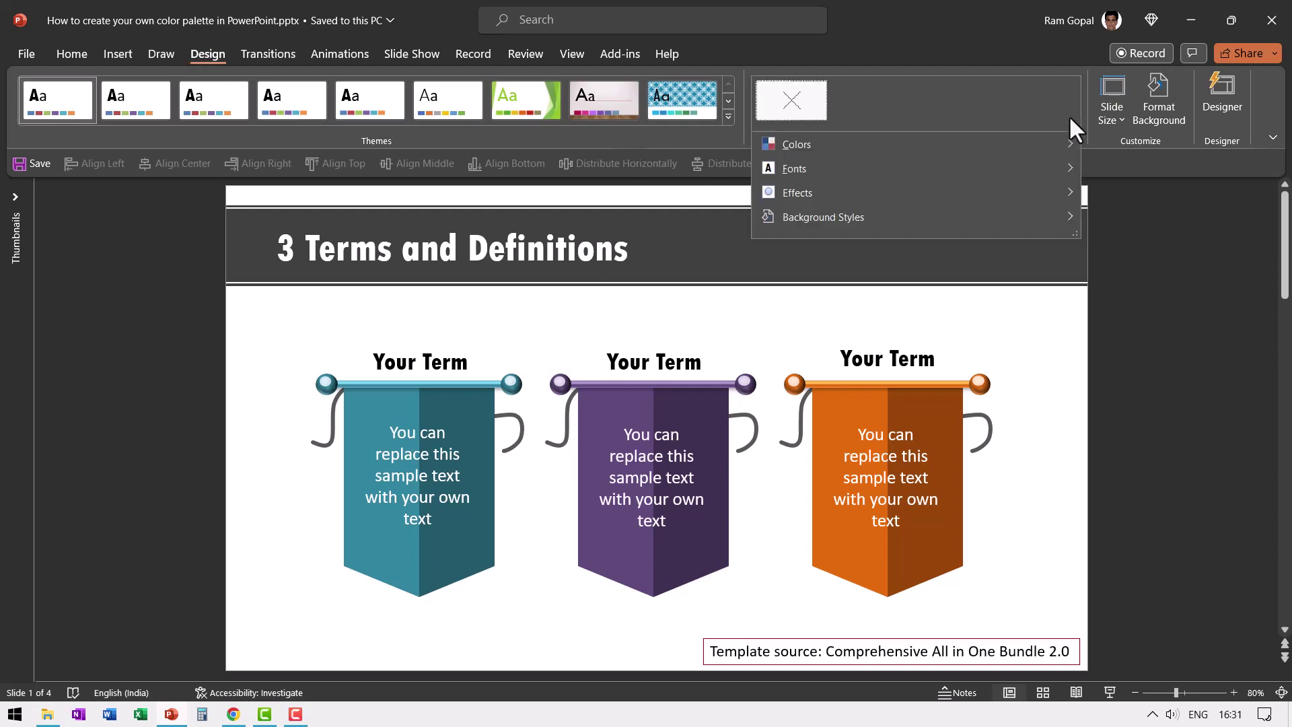
mouse_move(843, 149)
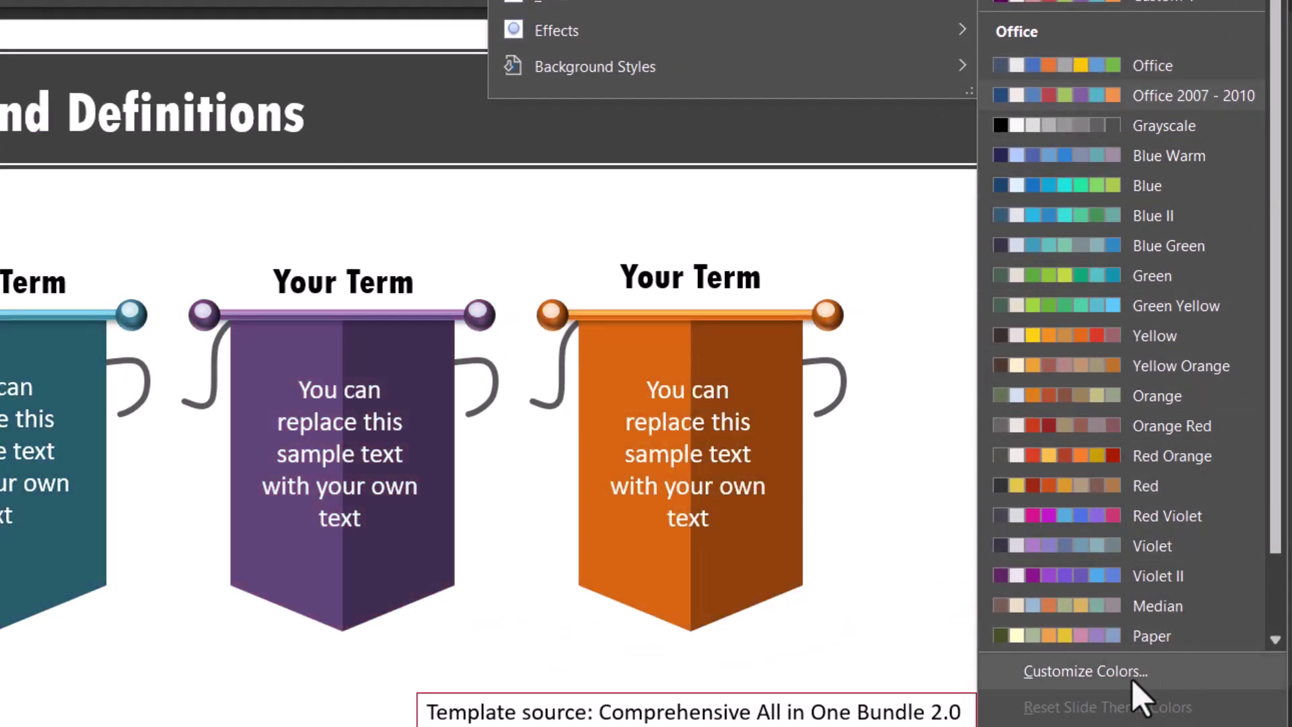
click(1066, 674)
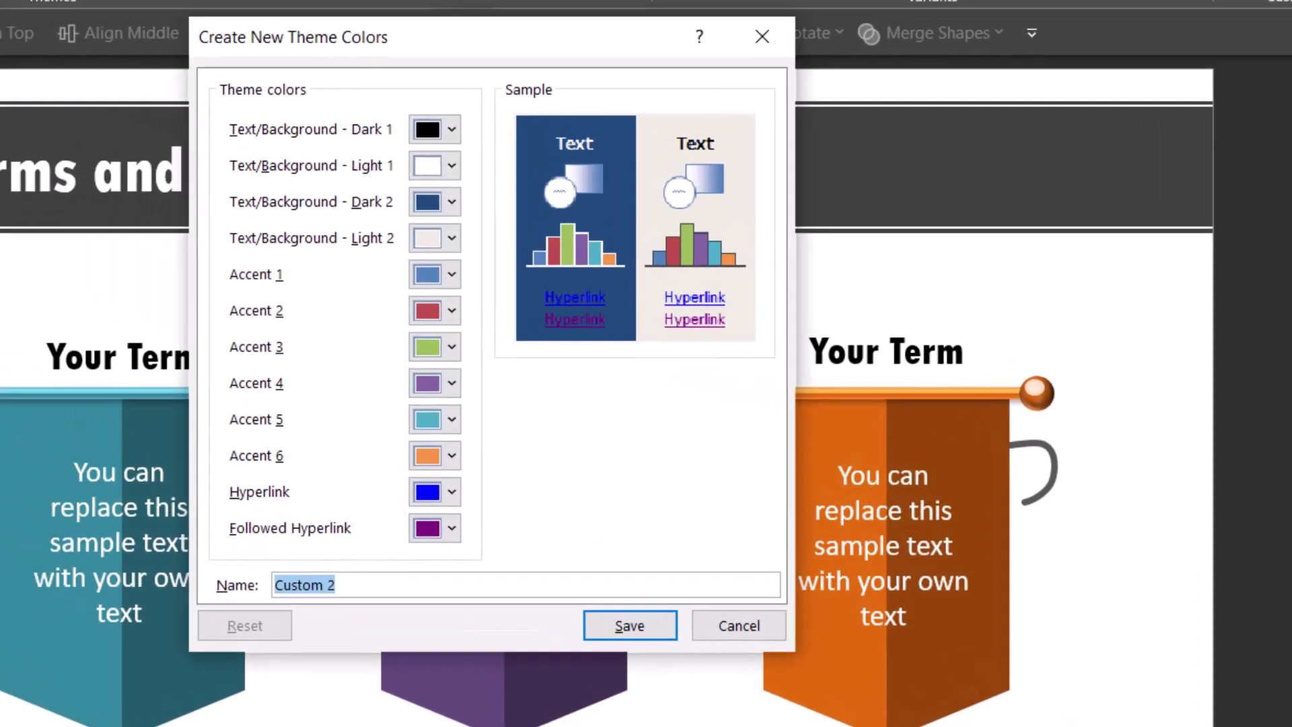